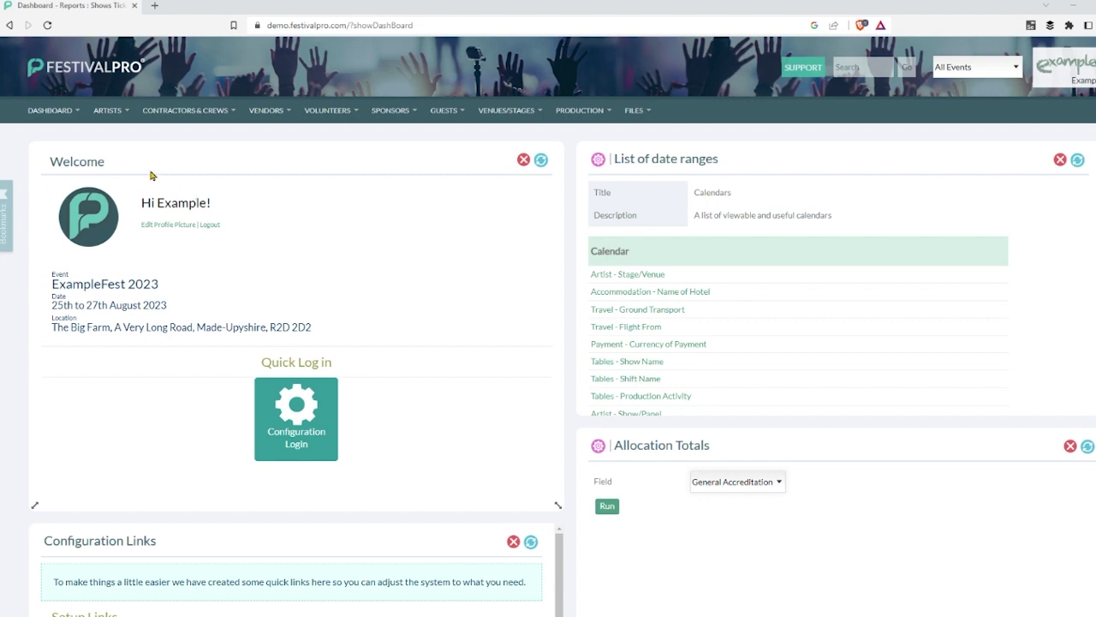
# - Open the list of all artists and locate the option for adding columns to the results
pyautogui.click(125, 155)
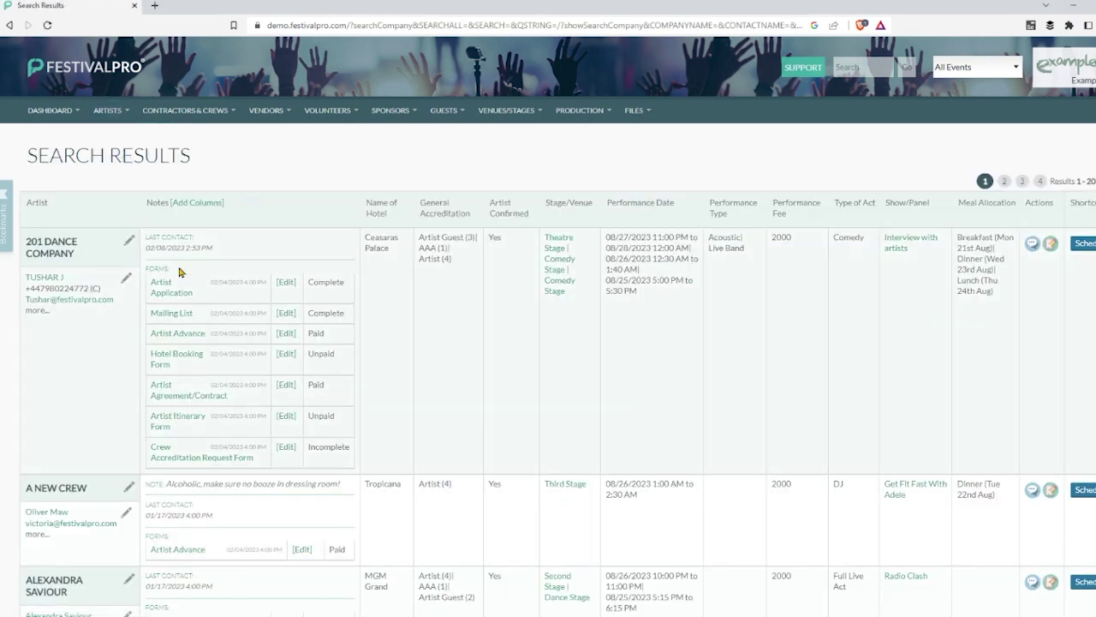
pyautogui.moveTo(224, 203); pyautogui.dragTo(168, 203)
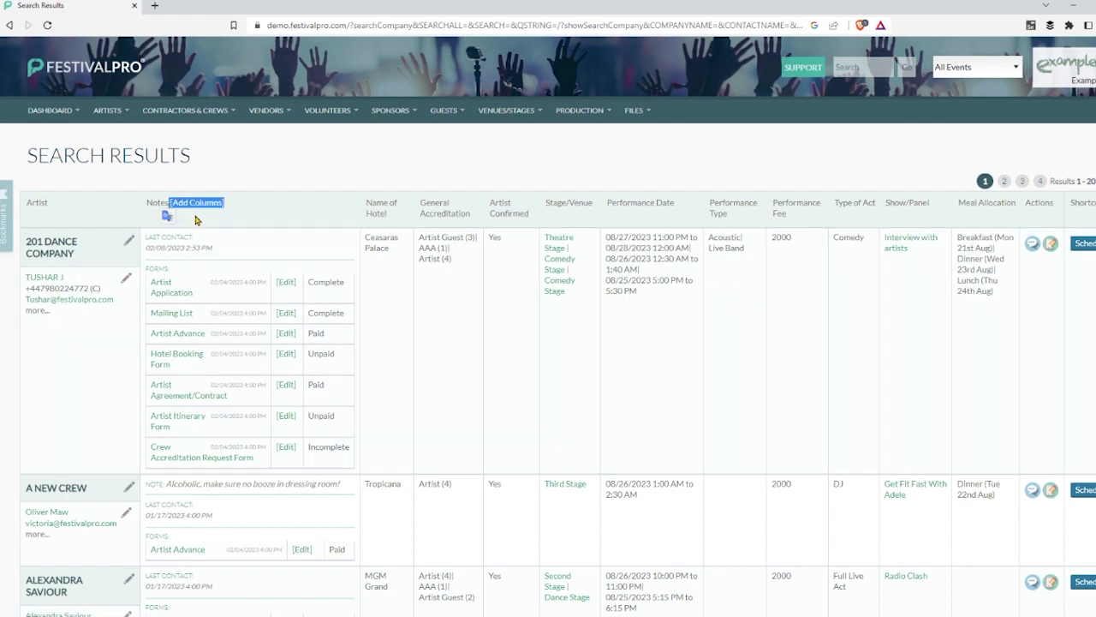
pyautogui.click(291, 147)
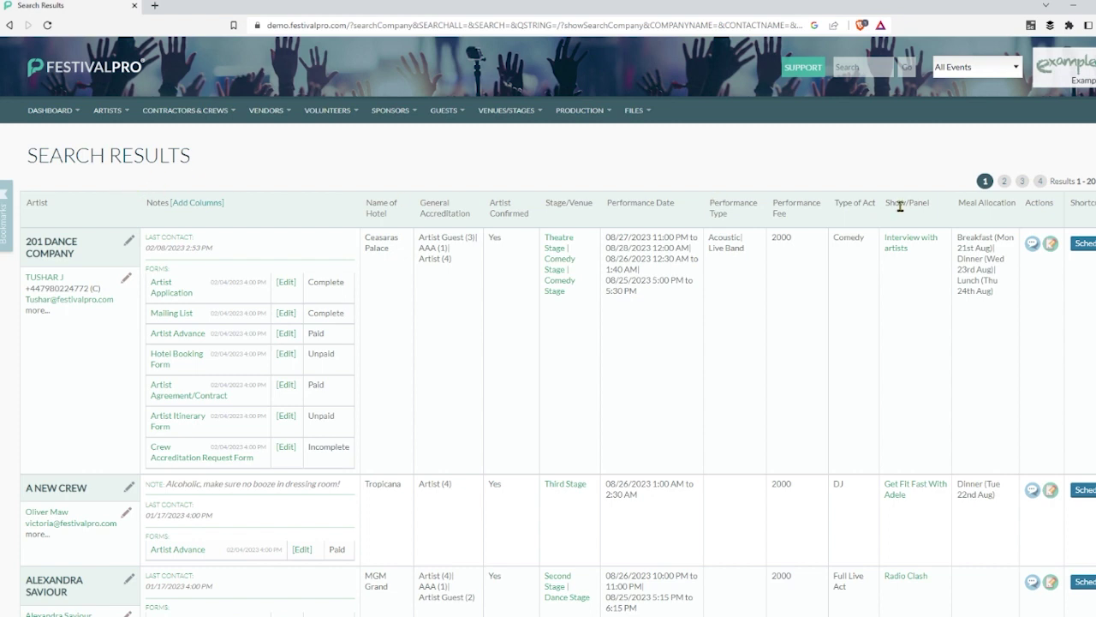
# - Search for artists with Artist Confirmed set to Yes and Stage/Venue set to Main Stage
pyautogui.moveTo(120, 116)
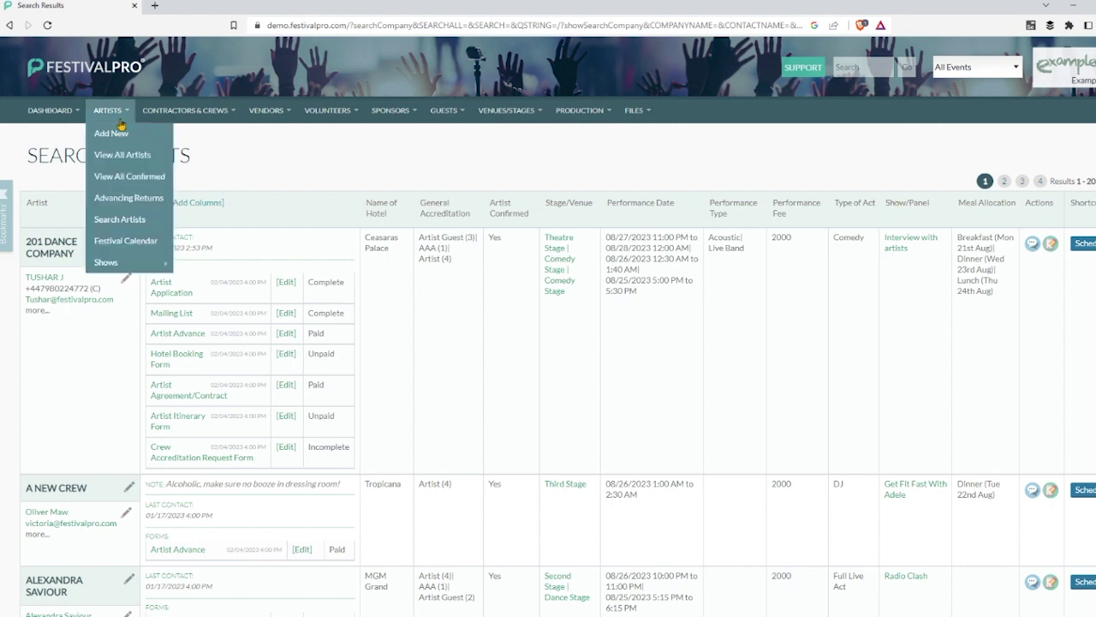
pyautogui.click(120, 220)
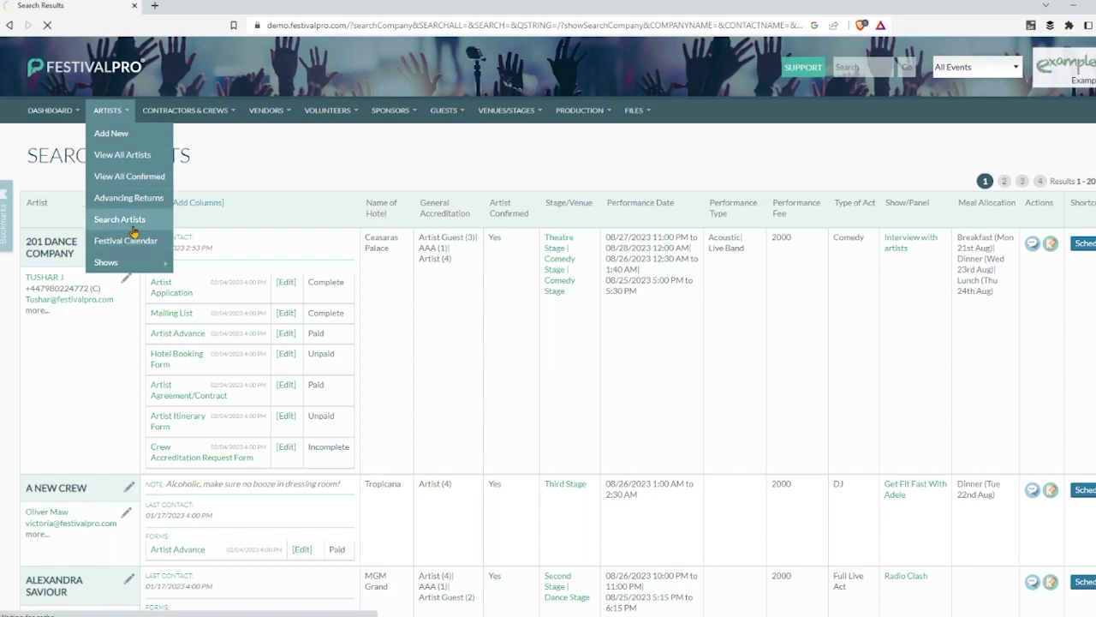
pyautogui.scroll(-1, 385, 224)
pyautogui.scroll(-2, 385, 224)
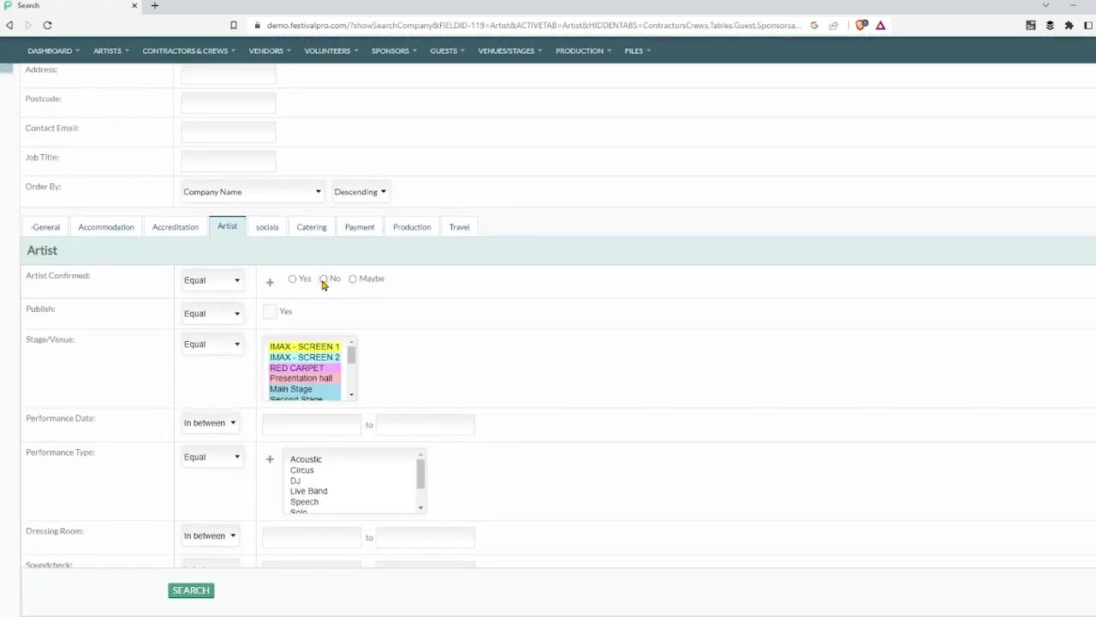
pyautogui.click(292, 279)
pyautogui.click(294, 390)
pyautogui.click(191, 590)
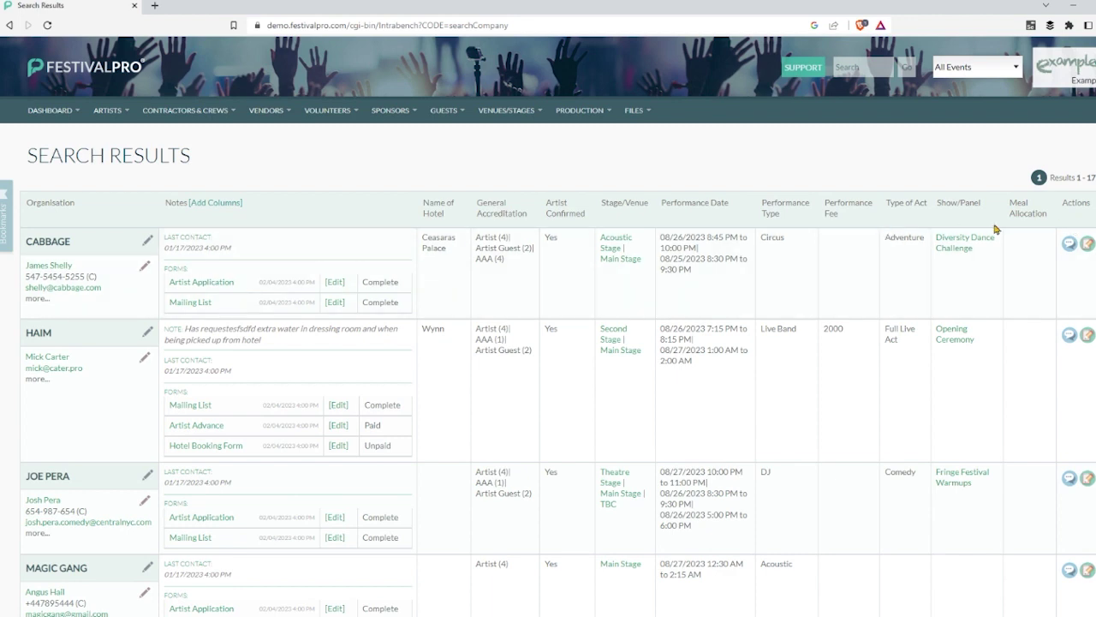
# - Add the artist Rider Type column to the results and remove Stage/Venue, Performance Date and Performance Type
pyautogui.click(215, 203)
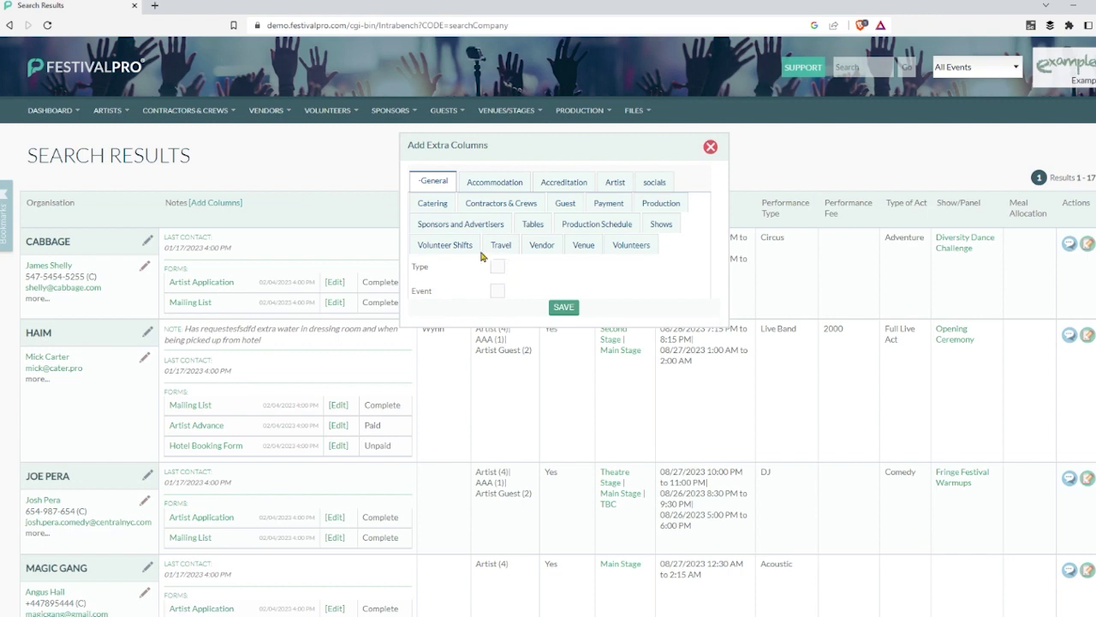
pyautogui.click(602, 183)
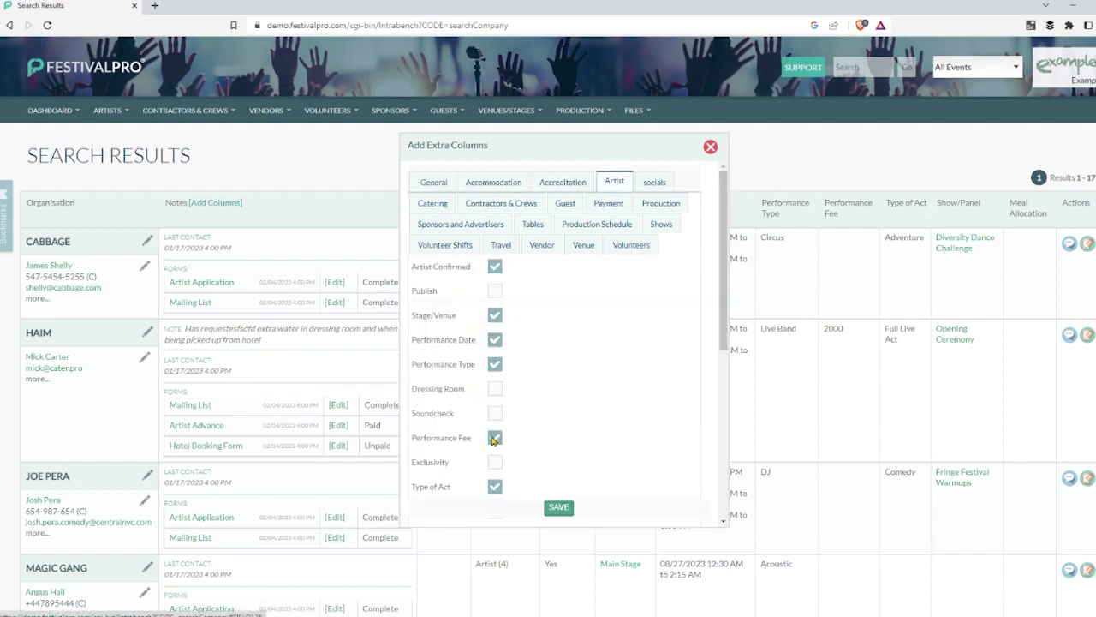
pyautogui.scroll(-2, 493, 442)
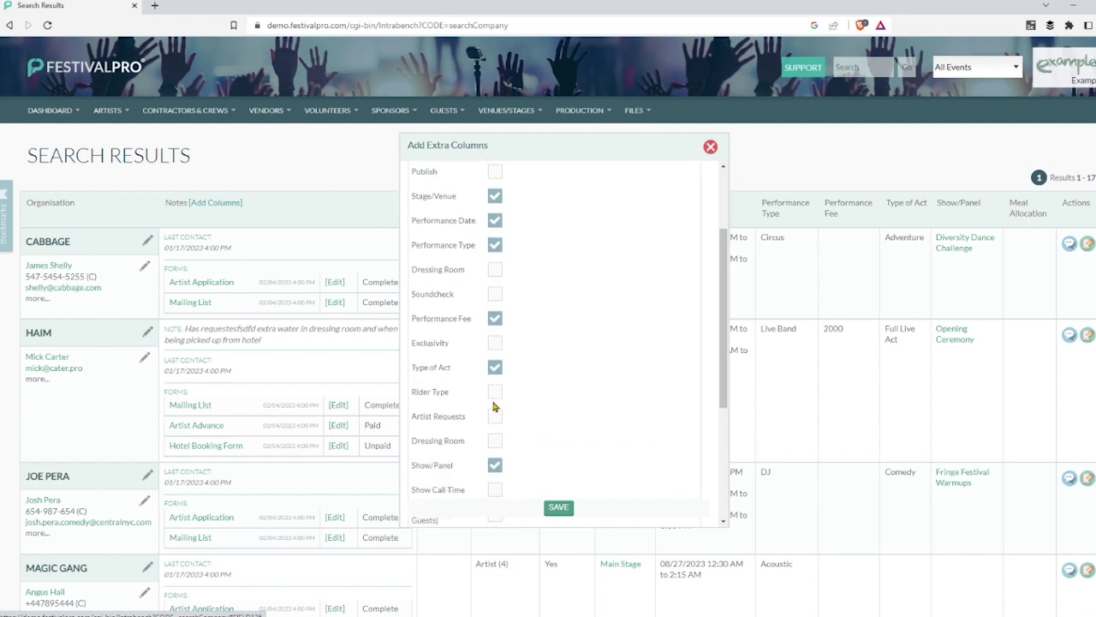
pyautogui.click(494, 393)
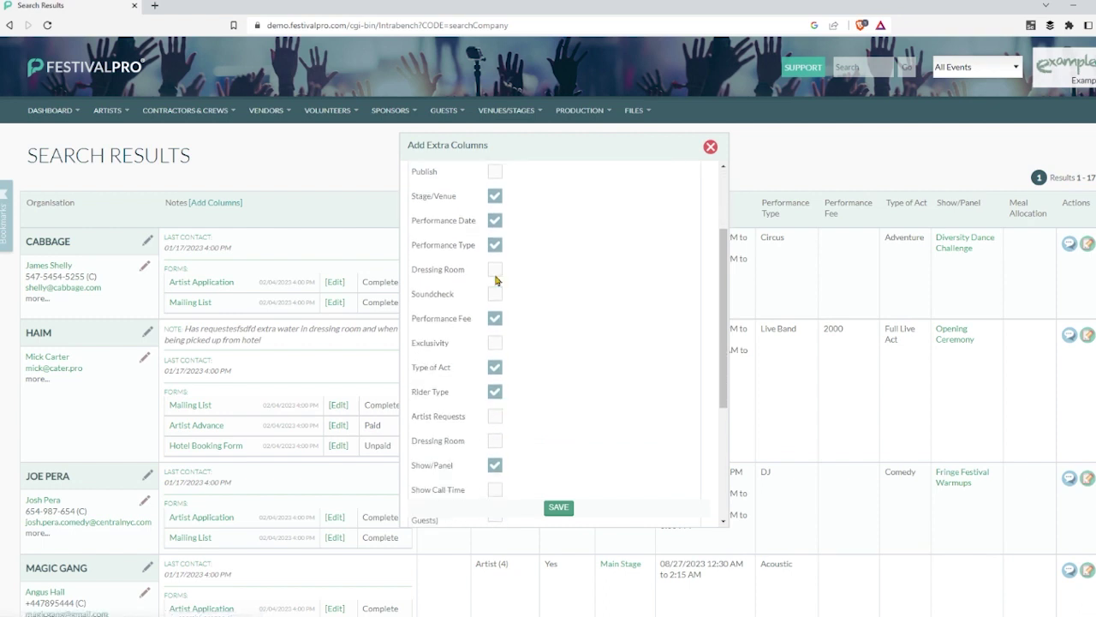
pyautogui.click(495, 197)
pyautogui.click(495, 221)
pyautogui.click(495, 246)
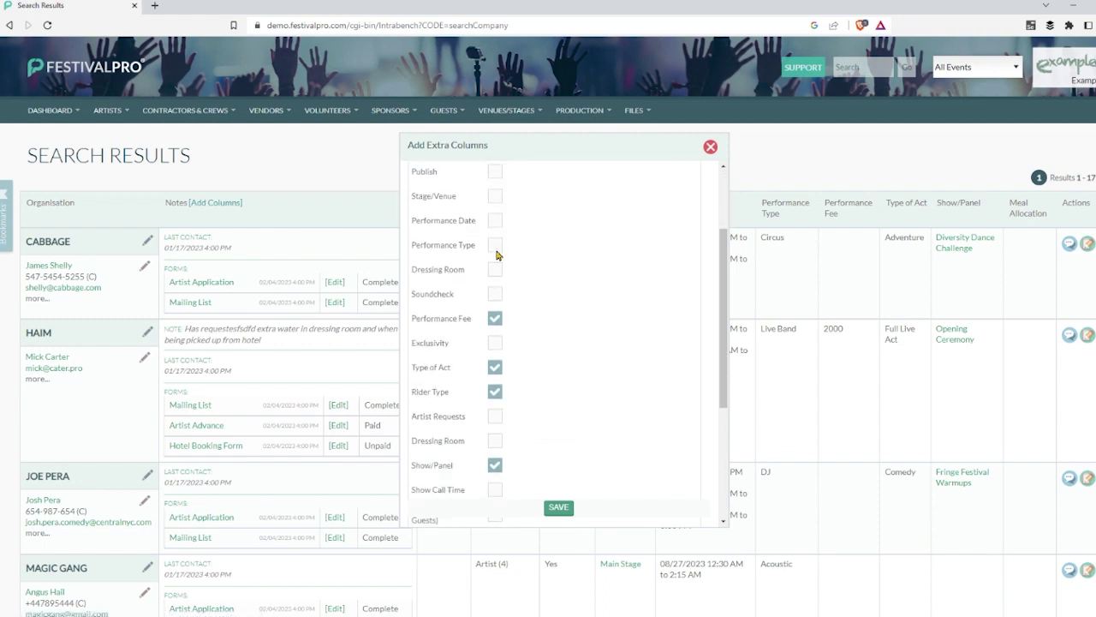
pyautogui.click(556, 506)
# - In the results list, set the Rider Type to Full Rider for Cabbage and No Rider for Haim
pyautogui.click(910, 246)
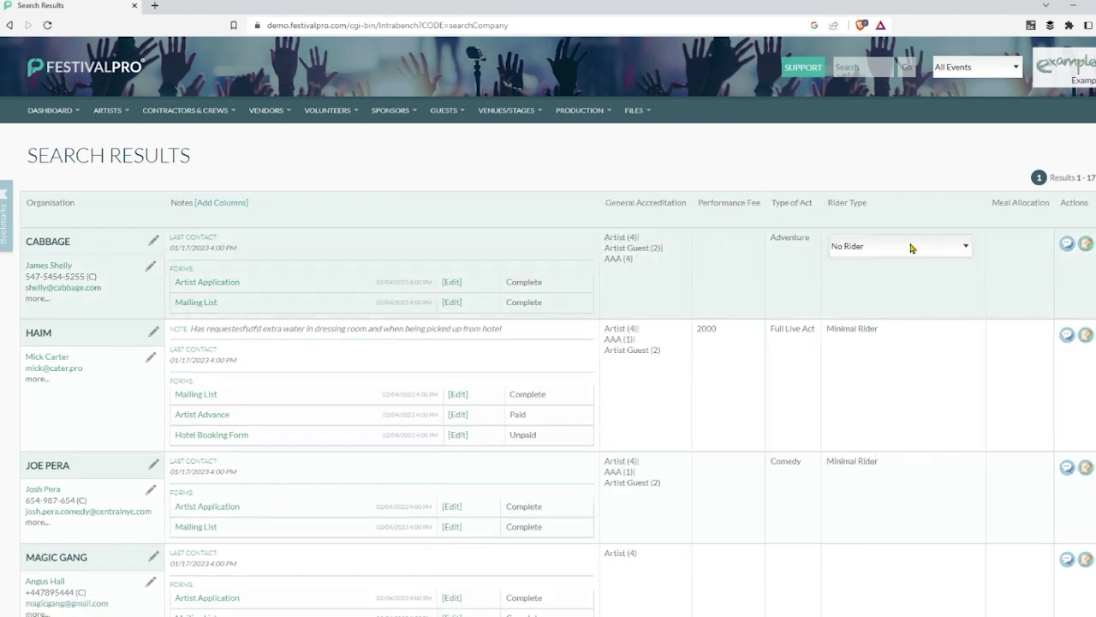
pyautogui.click(911, 246)
pyautogui.click(898, 274)
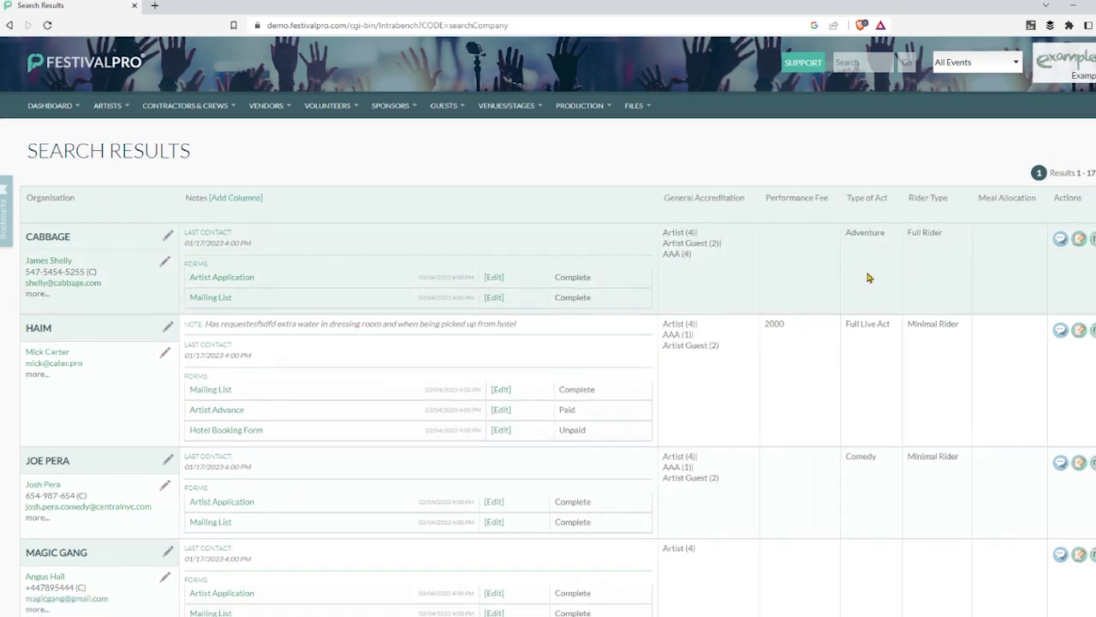
pyautogui.scroll(-1, 869, 276)
pyautogui.click(932, 267)
pyautogui.click(934, 278)
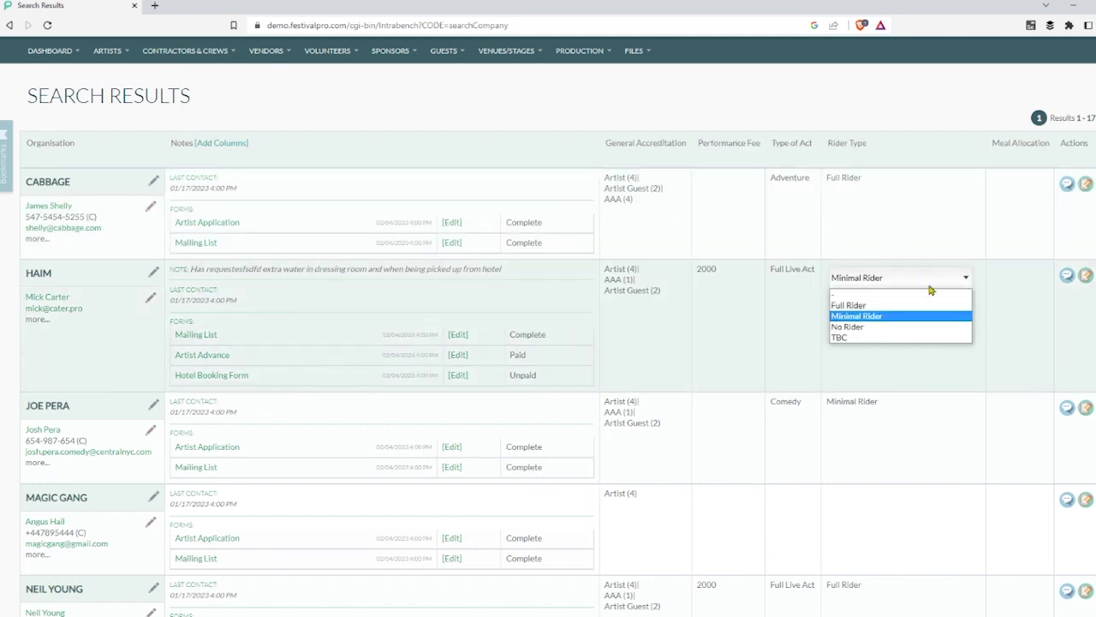
pyautogui.click(923, 324)
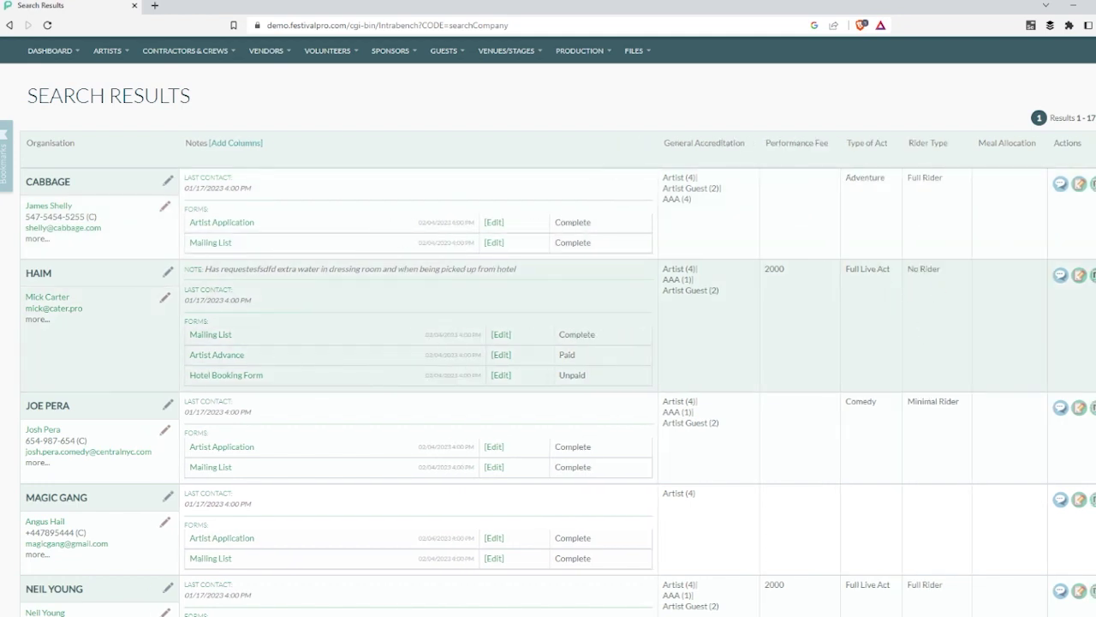
# - Open the Artist edit form for Joe Pera from the results, set Rider Type to Full Rider and save it
pyautogui.scroll(-2, 1093, 328)
pyautogui.click(1079, 155)
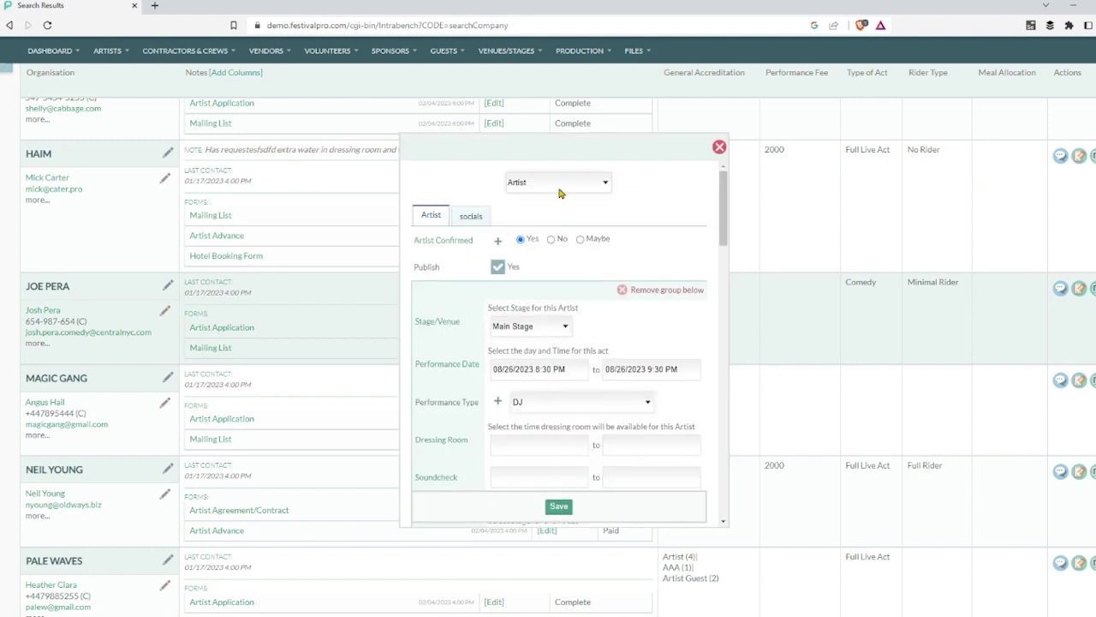
pyautogui.scroll(-5, 578, 287)
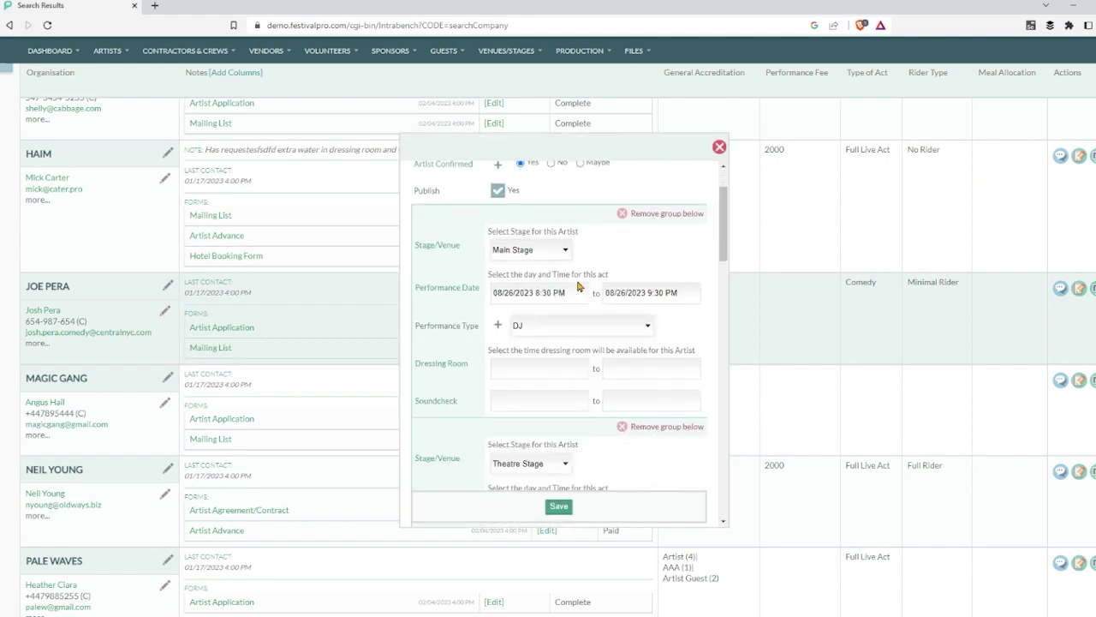
pyautogui.scroll(-5, 578, 287)
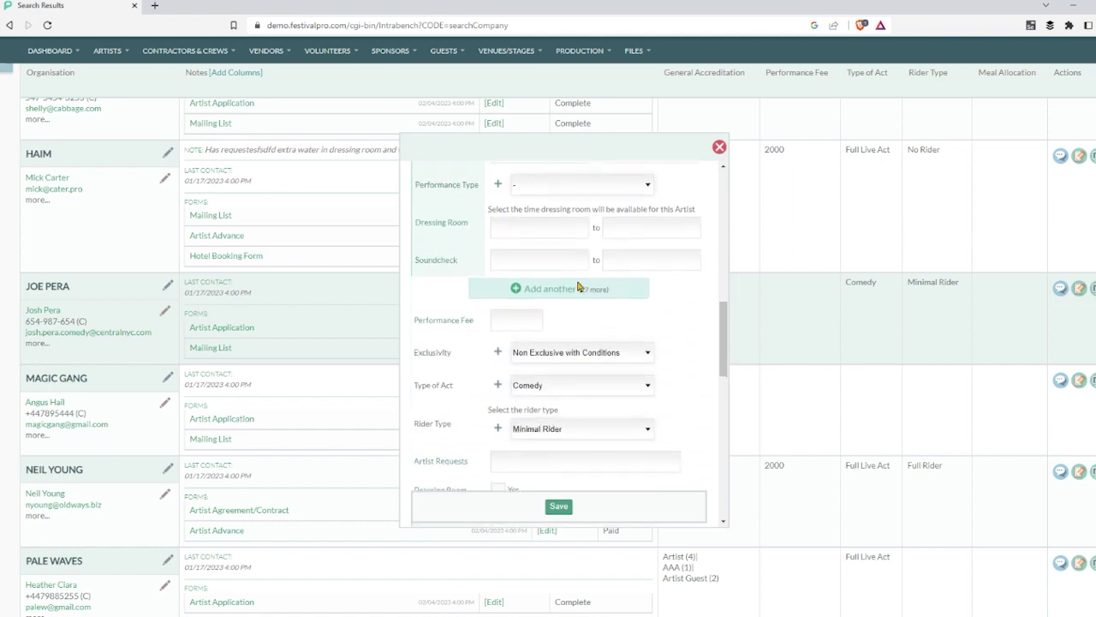
pyautogui.click(550, 237)
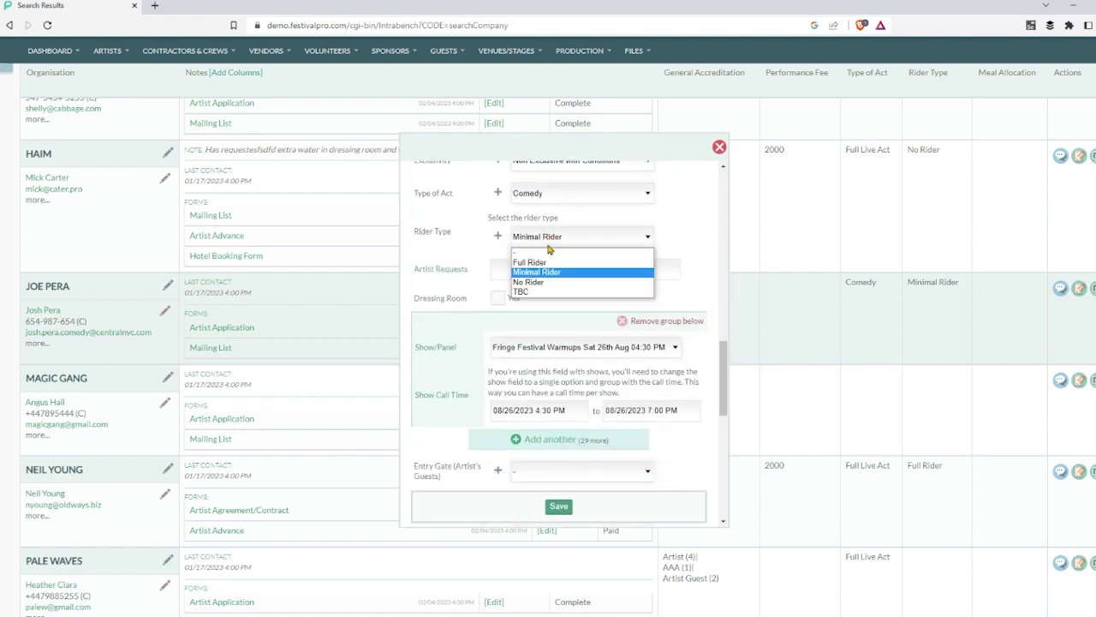
pyautogui.click(550, 263)
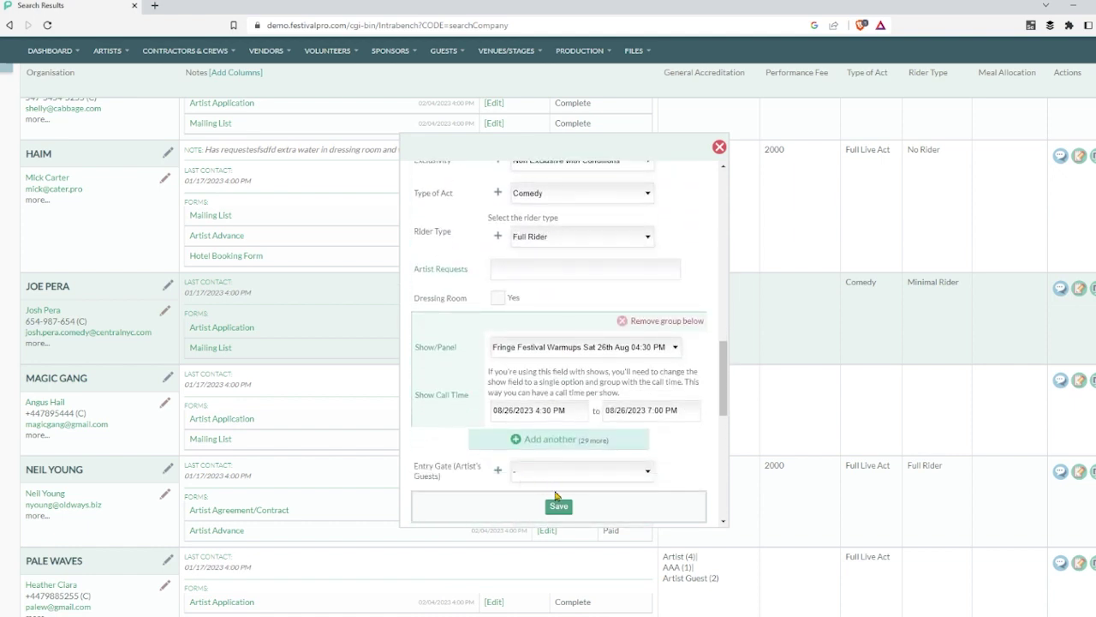
pyautogui.click(558, 506)
pyautogui.click(554, 235)
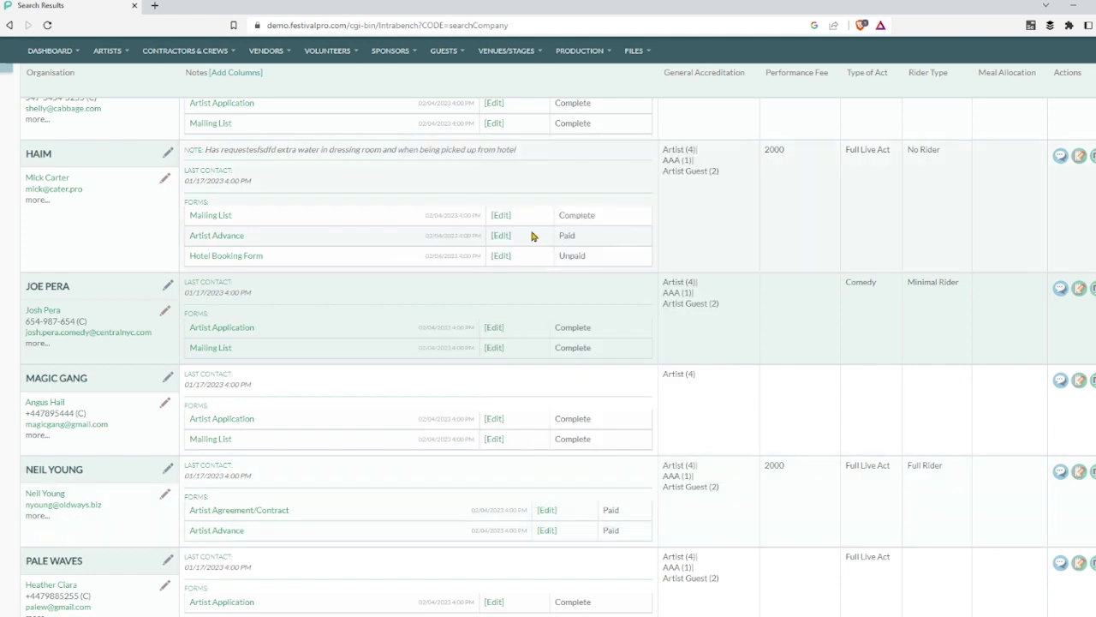
# - In the results list, set the Rider Type to Minimal Rider for both Magic Gang and Neil Young
pyautogui.scroll(-2, 873, 261)
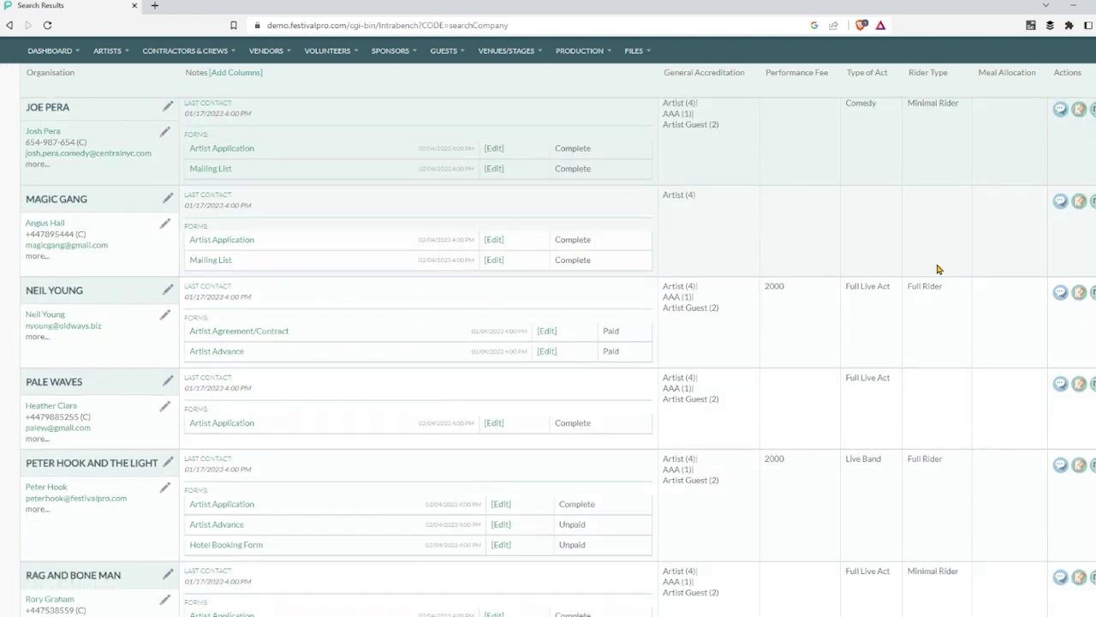
pyautogui.click(935, 251)
pyautogui.click(922, 211)
pyautogui.click(906, 251)
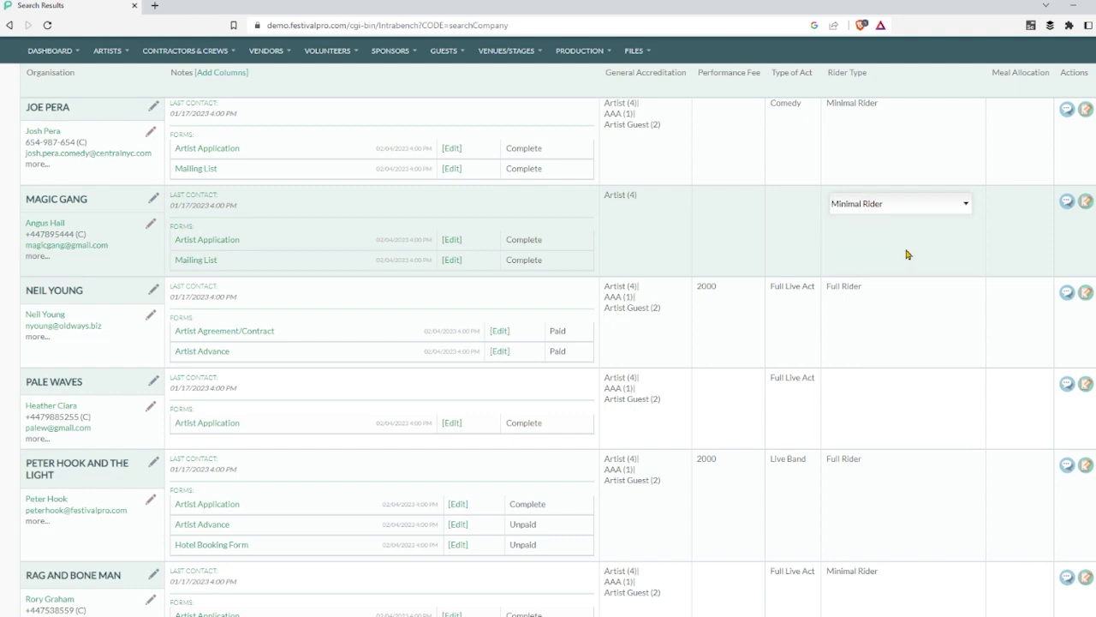
pyautogui.click(917, 287)
pyautogui.click(916, 297)
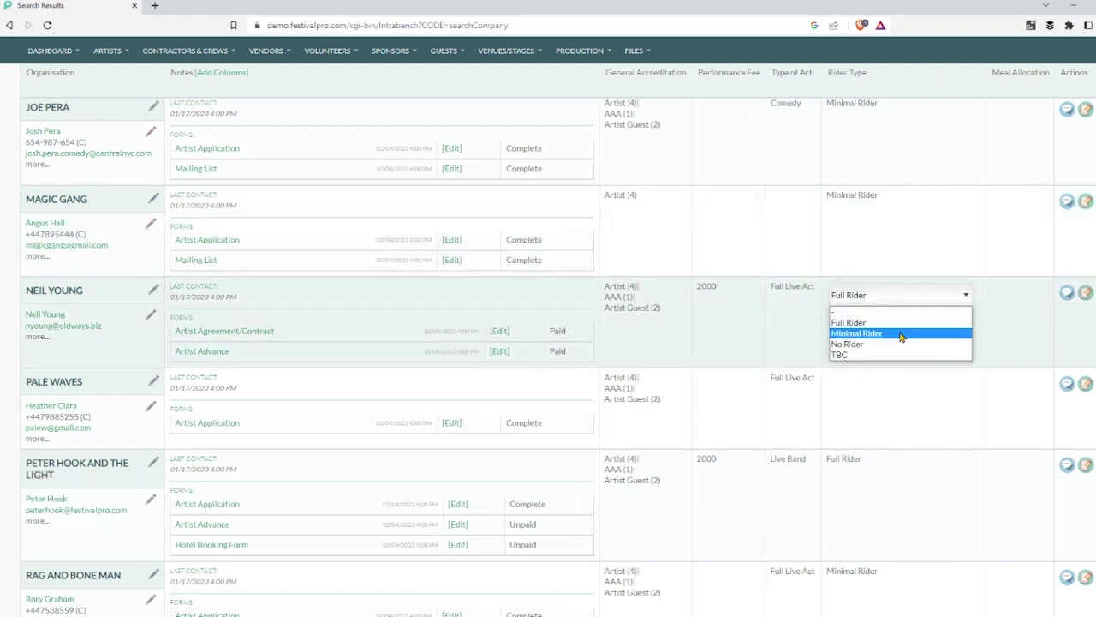
pyautogui.click(901, 333)
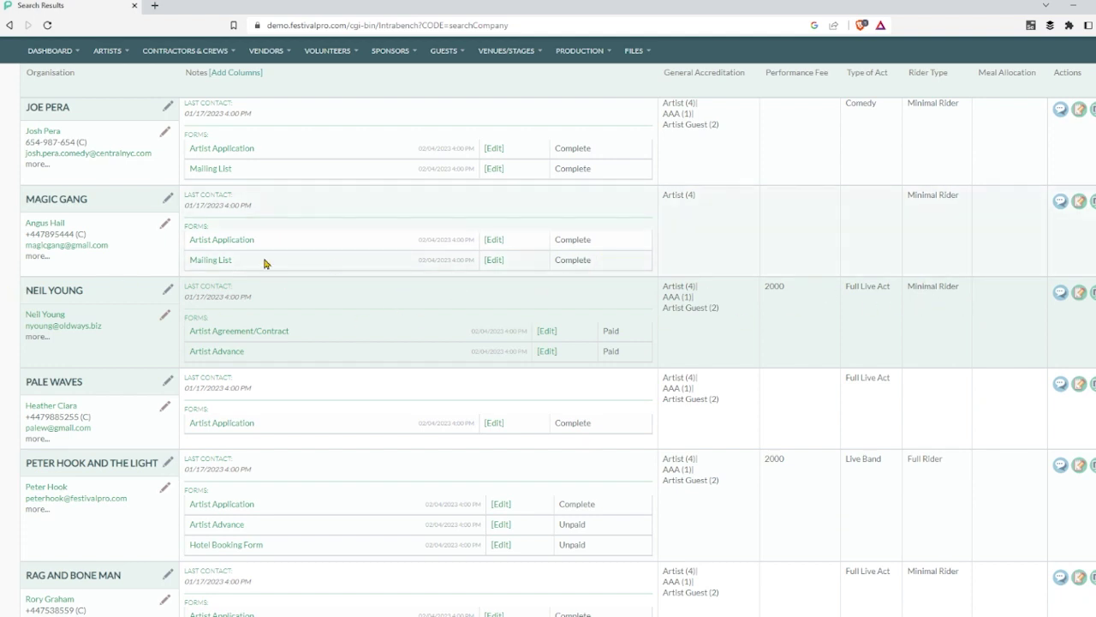
# - Review the Rider Type change history in Neil Young's artist details and return to the search results
pyautogui.click(51, 291)
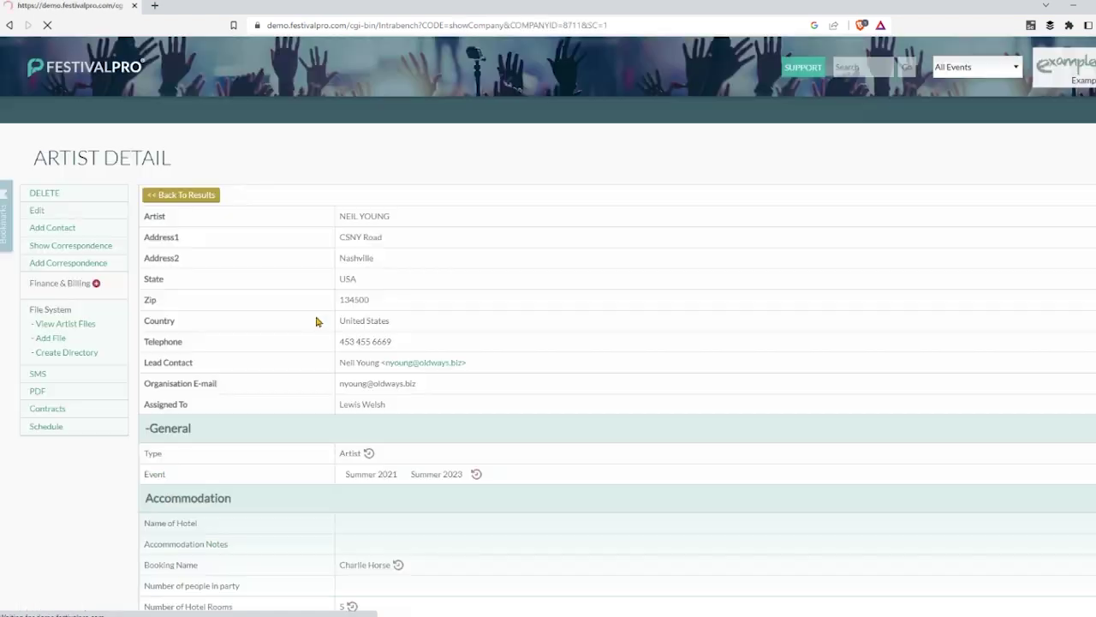
pyautogui.scroll(-3, 286, 329)
pyautogui.scroll(-2, 285, 328)
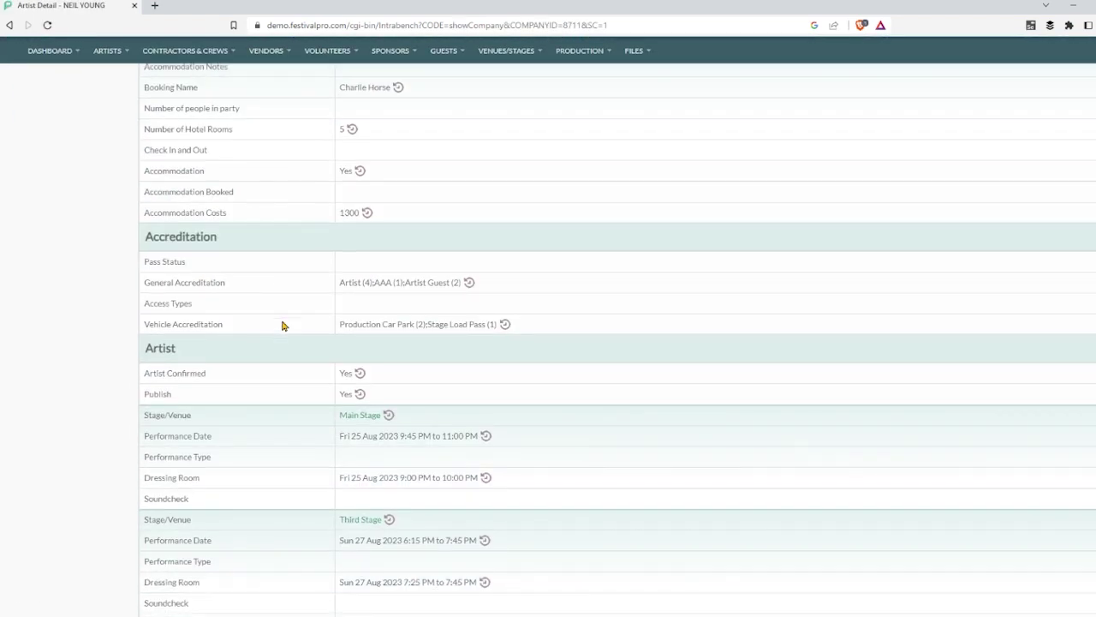
pyautogui.scroll(2, 285, 326)
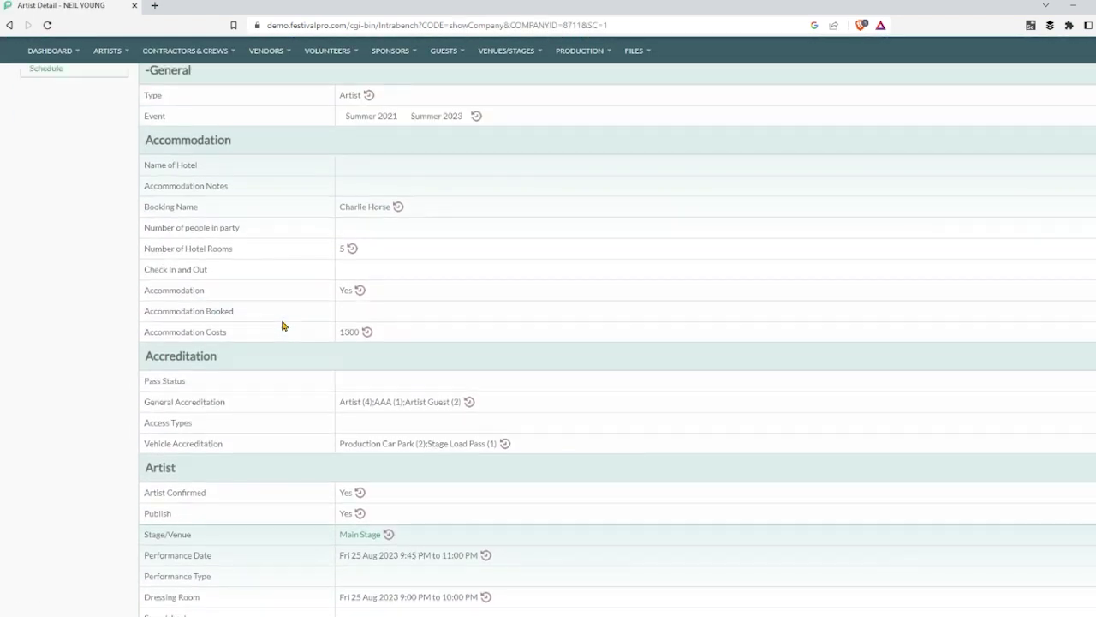
pyautogui.scroll(-5, 284, 325)
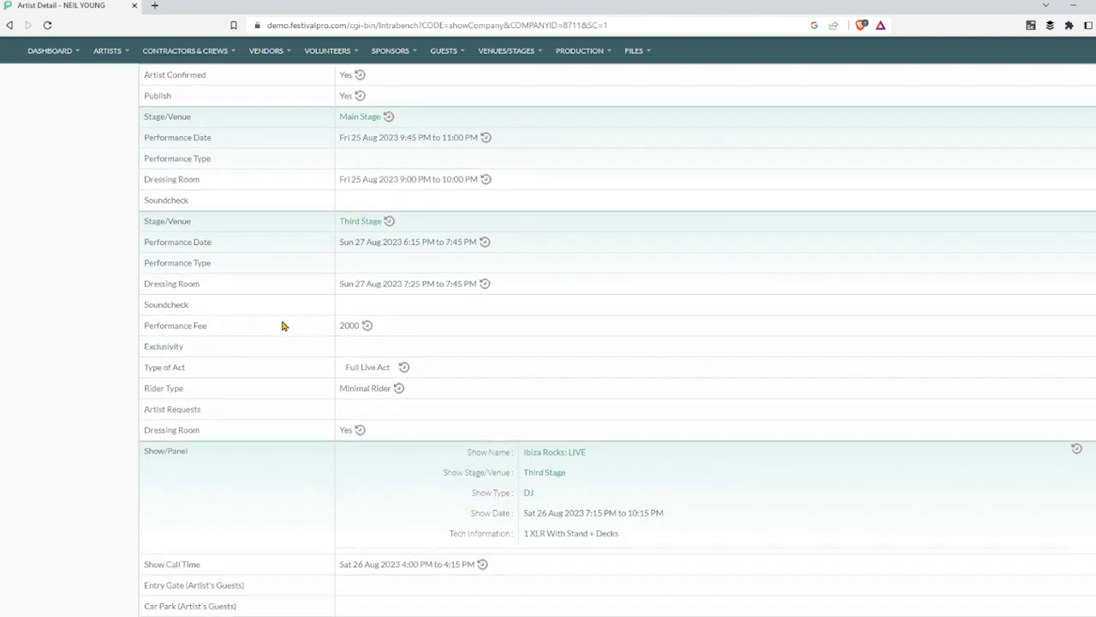
pyautogui.moveTo(149, 388); pyautogui.dragTo(440, 391)
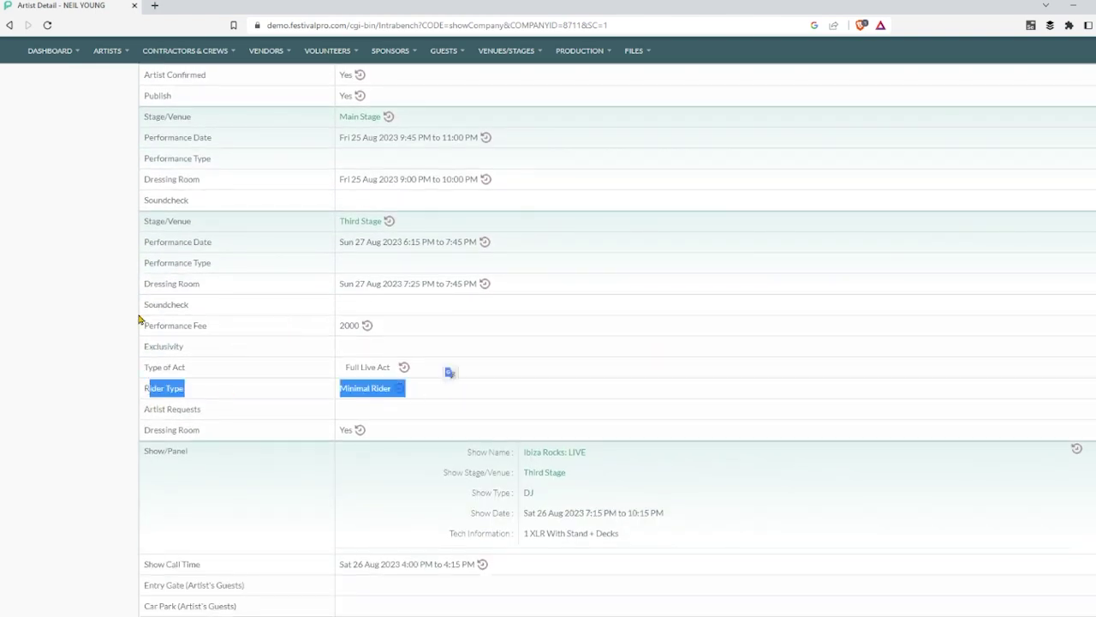
pyautogui.click(398, 388)
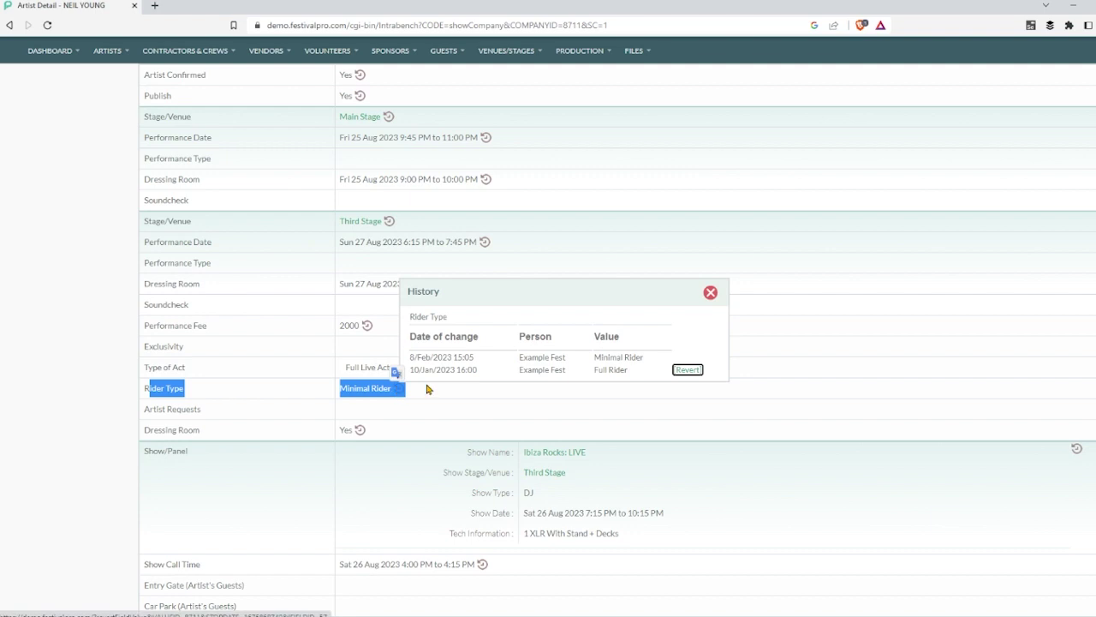
pyautogui.tripleClick(416, 357)
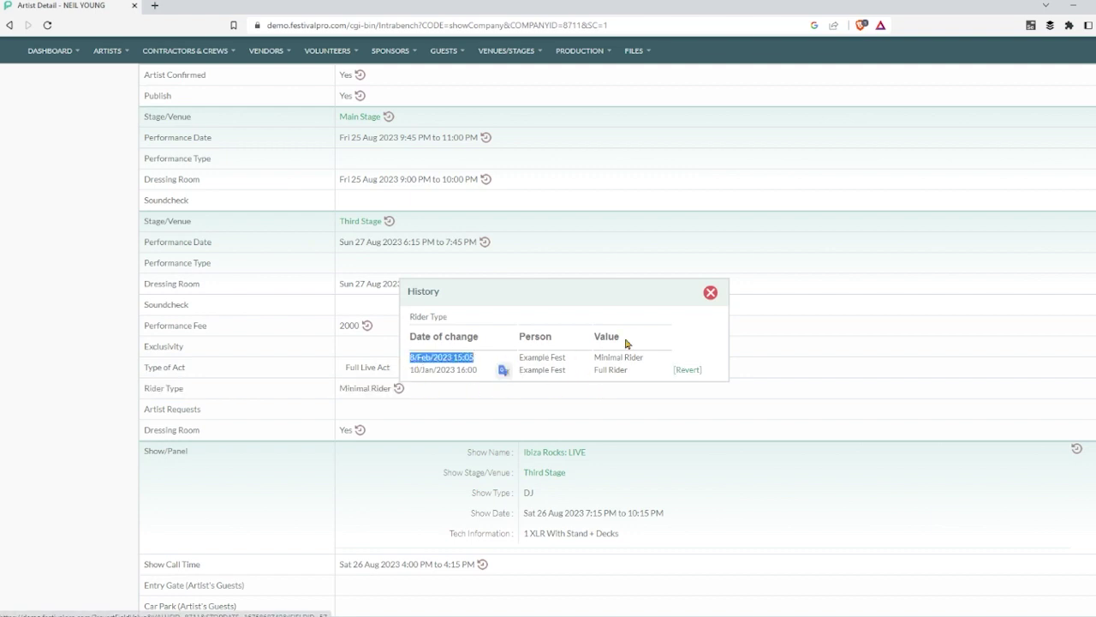
pyautogui.click(710, 292)
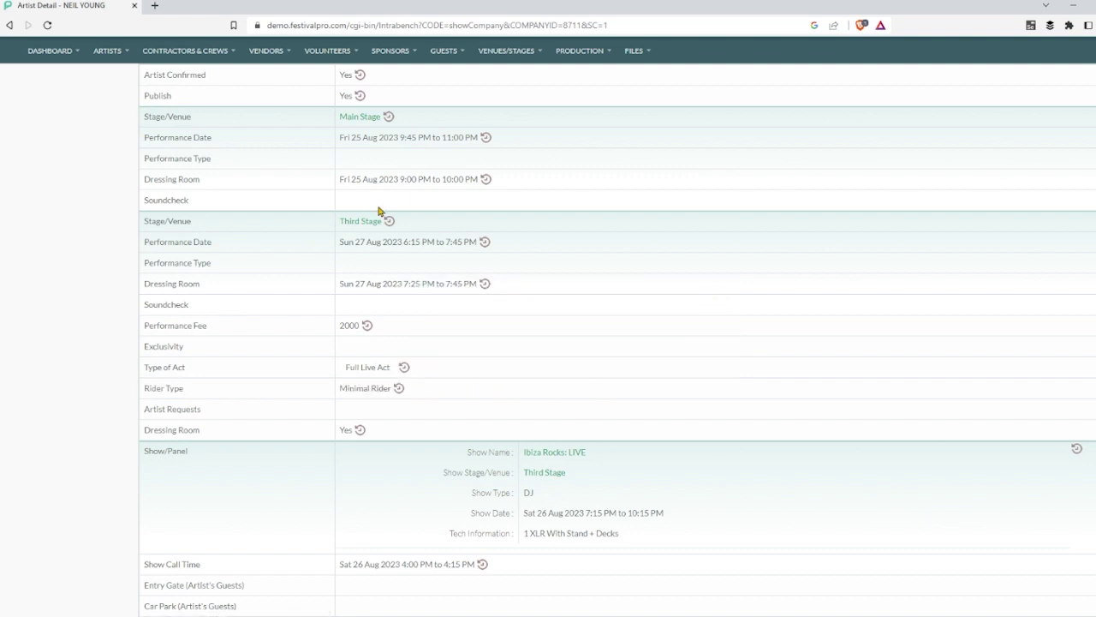
pyautogui.click(9, 25)
pyautogui.scroll(5, 775, 291)
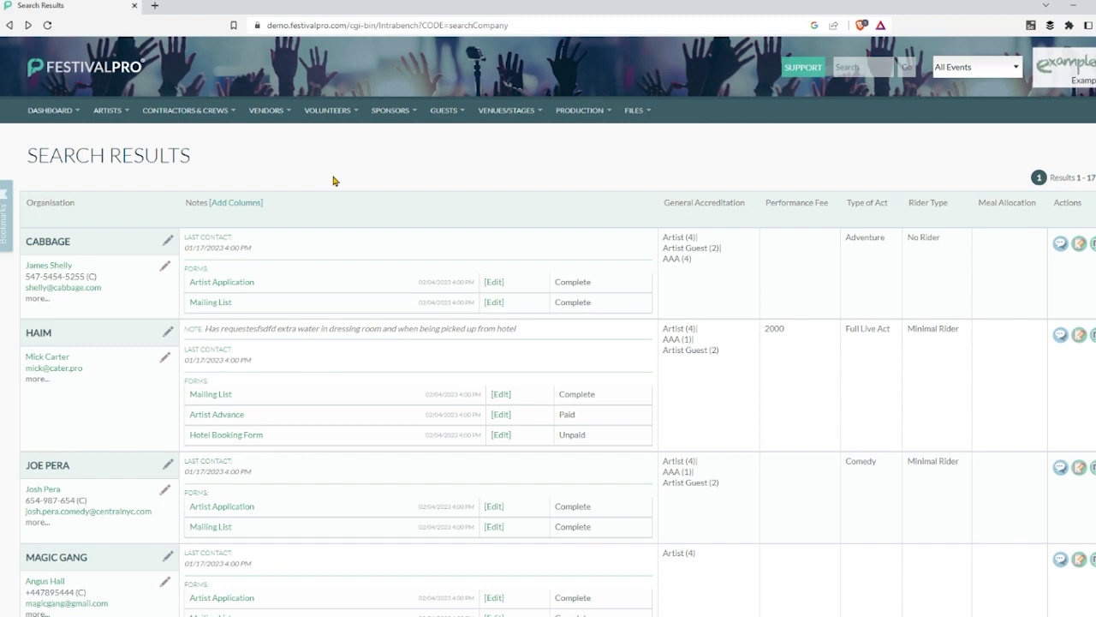
# - Display the full list of contractors and crews in place of the artist results
pyautogui.click(107, 109)
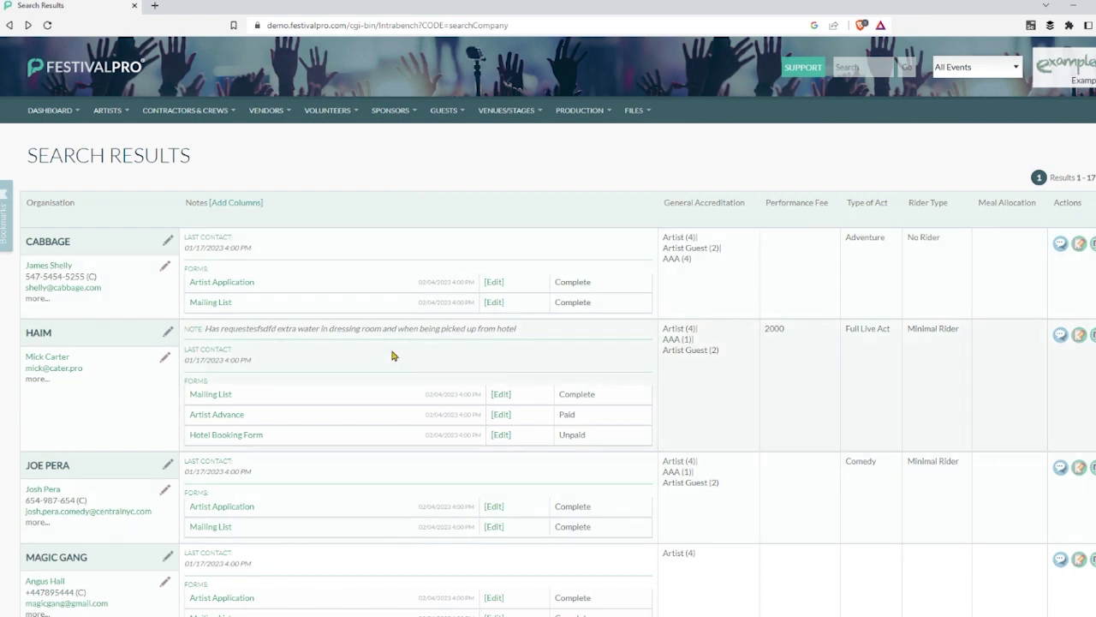
pyautogui.moveTo(118, 113)
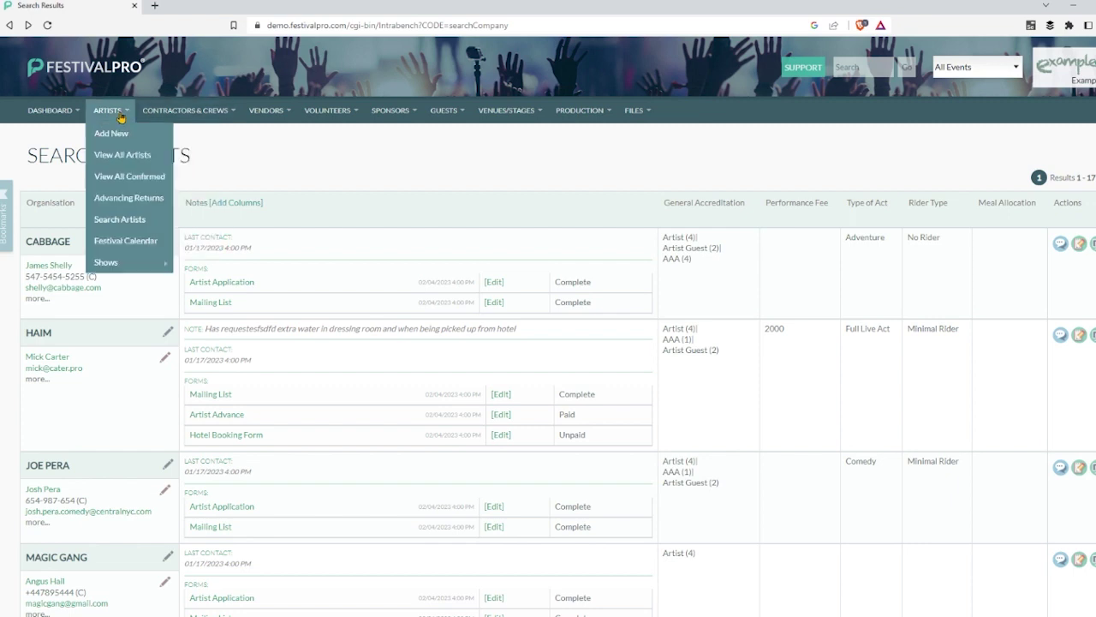
pyautogui.moveTo(171, 116)
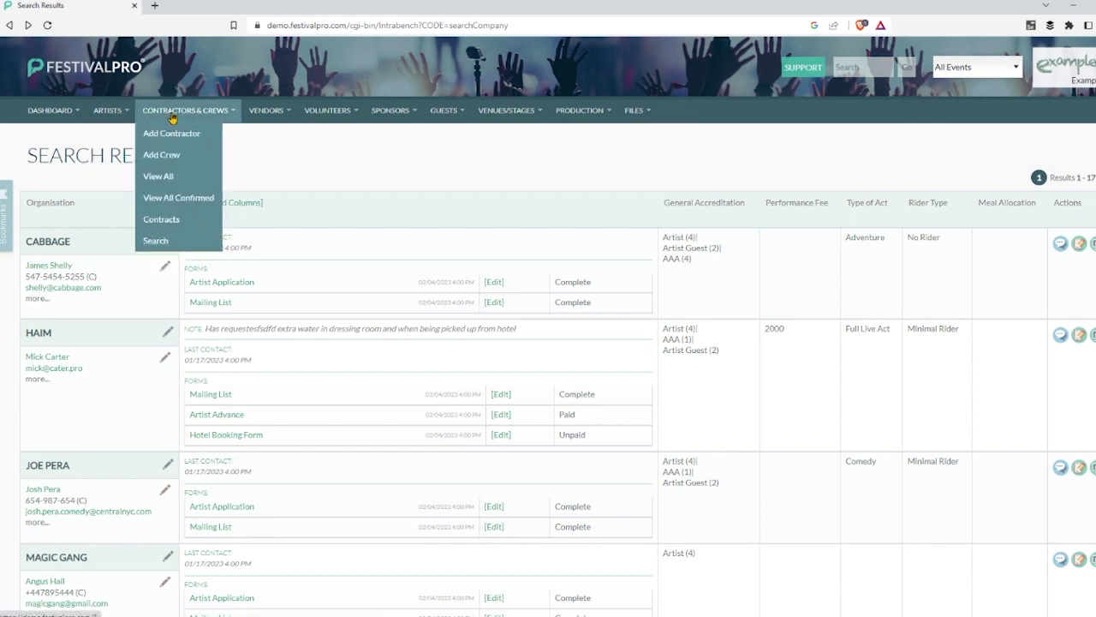
pyautogui.click(176, 177)
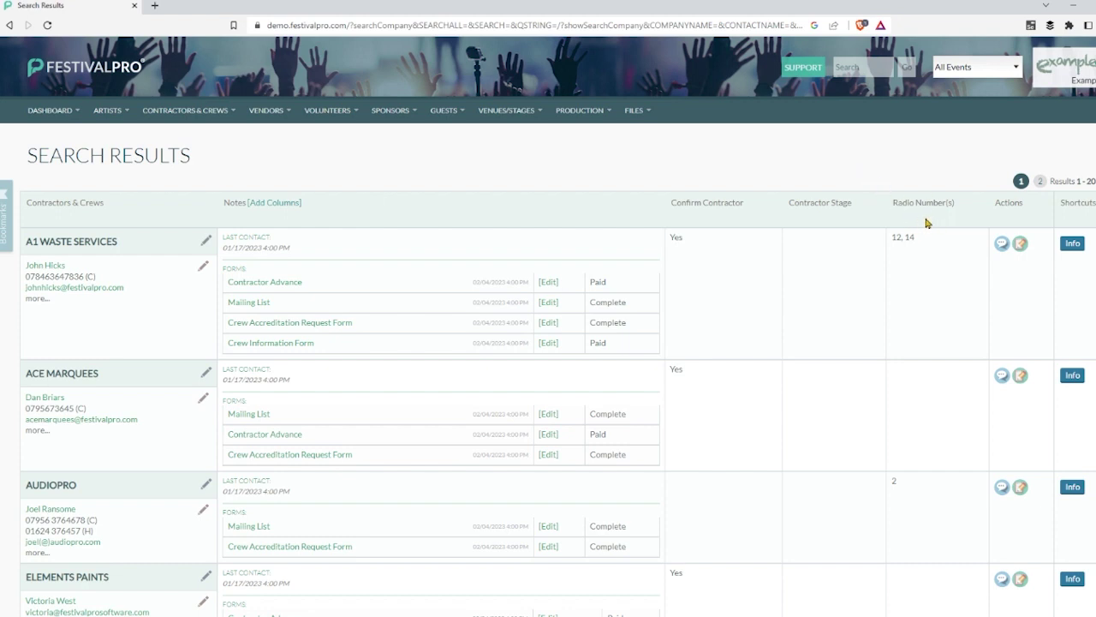
# - Set the Radio Number(s) for Ace Marquees to 43,22 directly in the contractor results list
pyautogui.scroll(-1, 926, 222)
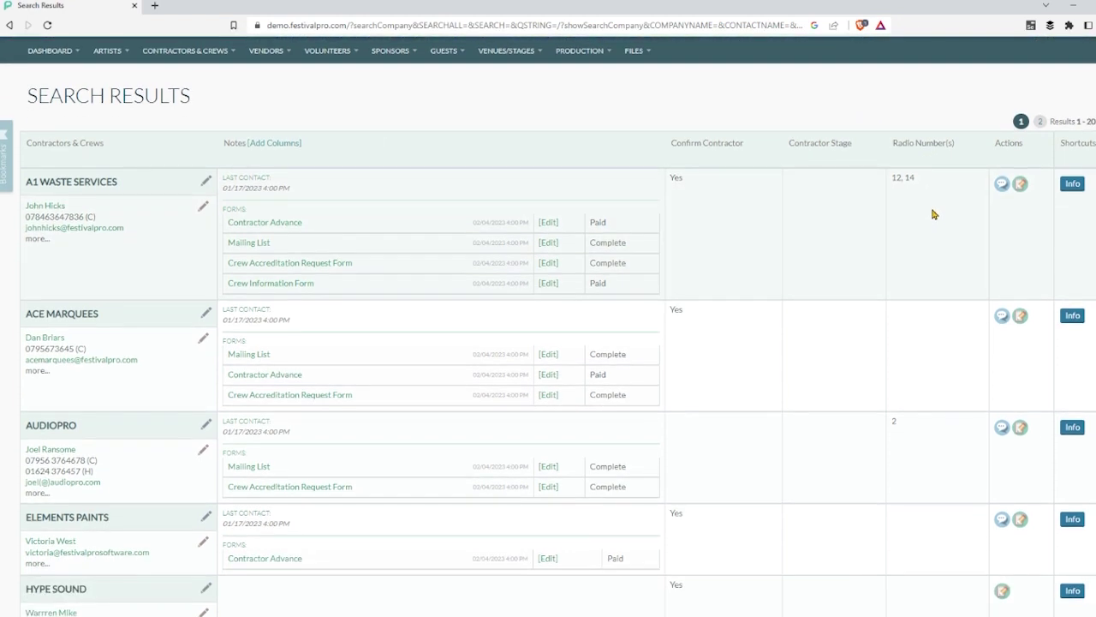
pyautogui.click(915, 329)
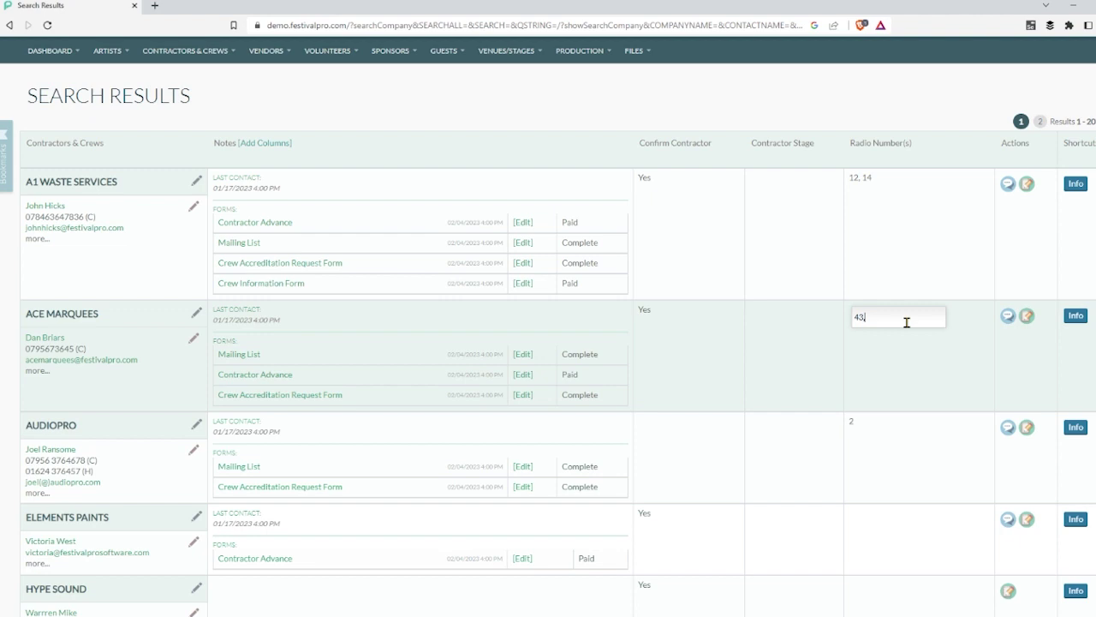
pyautogui.write('43,22')
pyautogui.press('Return')
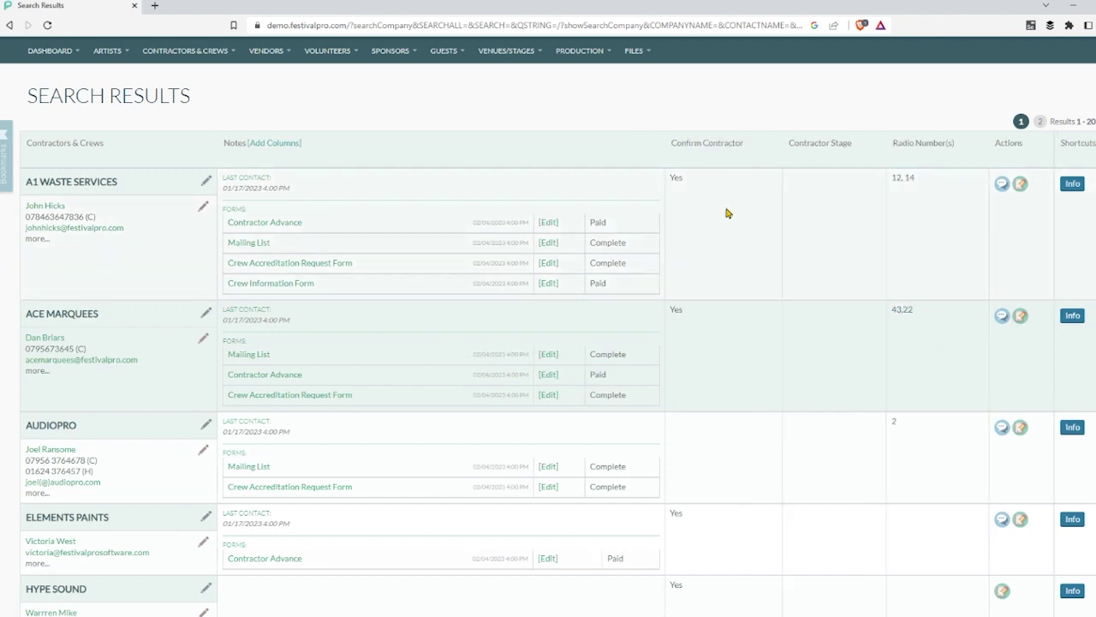
# - Look over the contractor results, view the saved bookmarks, and close the bookmarks again
pyautogui.scroll(-4, 726, 213)
pyautogui.scroll(5, 685, 223)
pyautogui.click(6, 228)
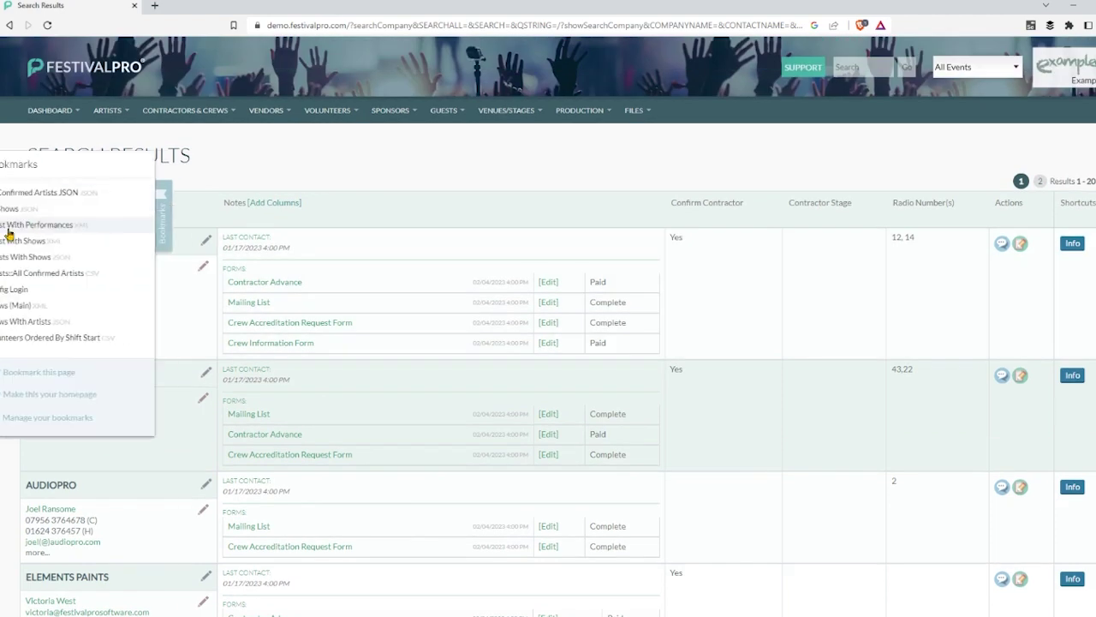
pyautogui.click(180, 224)
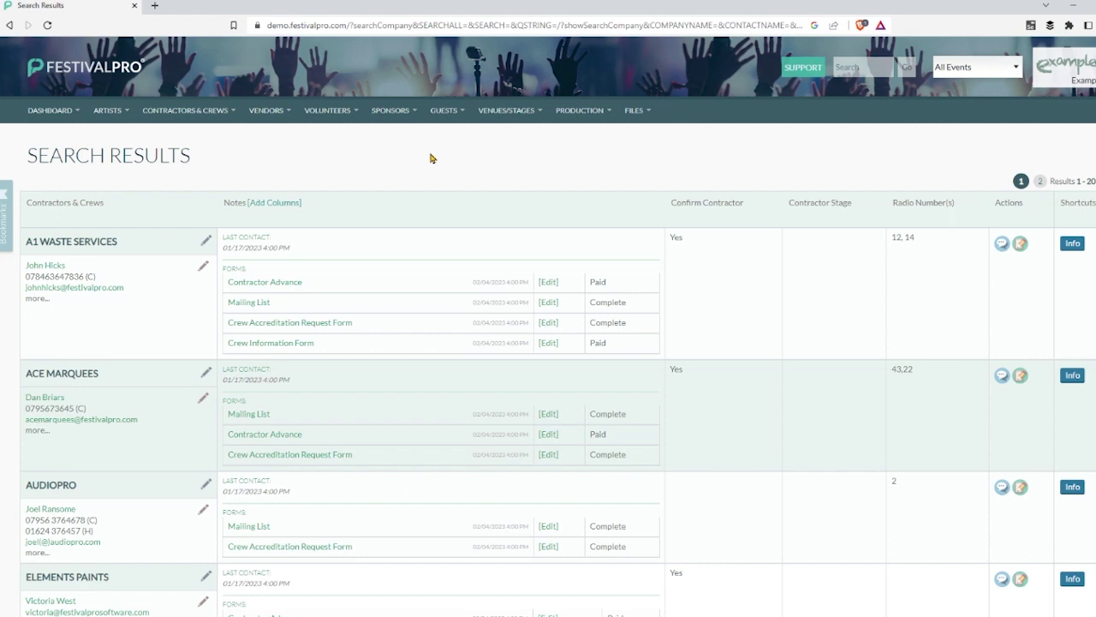
# - Reload the complete list of contractors and crews to view the updated results
pyautogui.moveTo(185, 109)
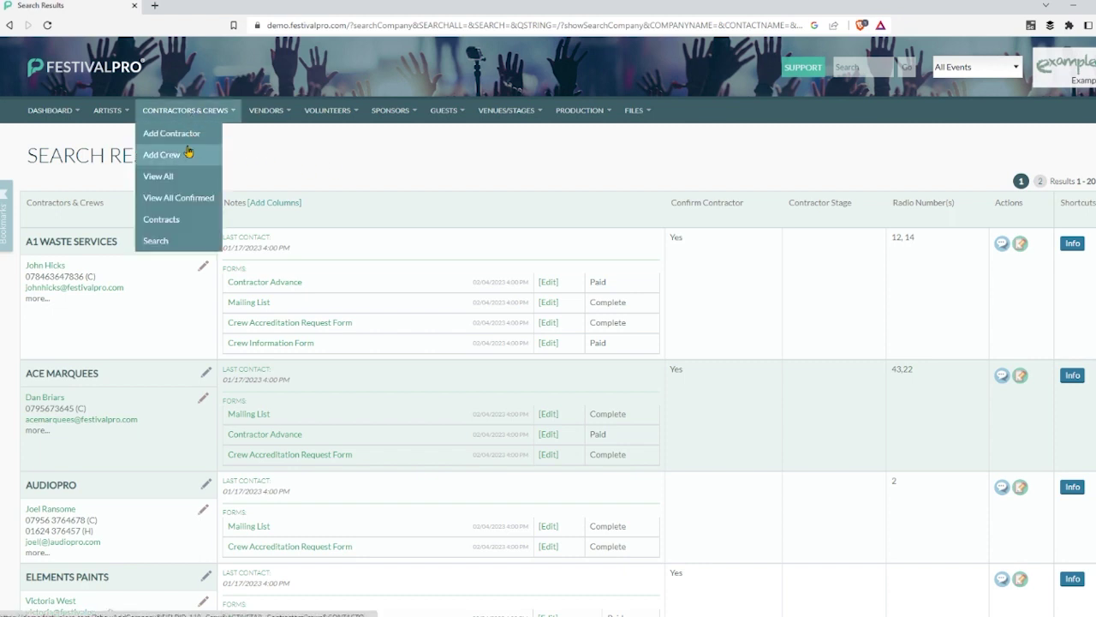
pyautogui.click(190, 176)
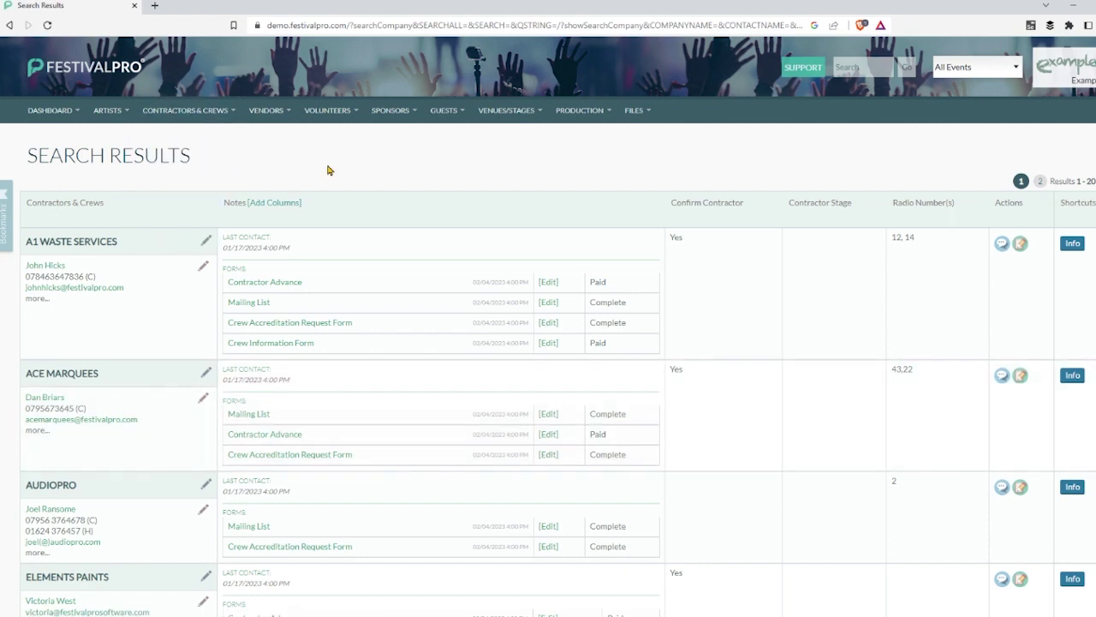